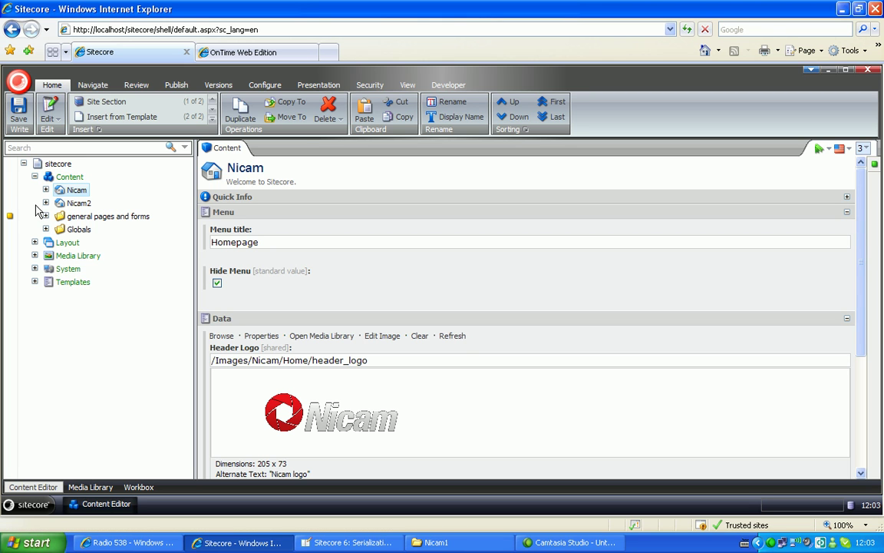
Step: Select the Nicam home item in the Sitecore content tree
click(77, 191)
Step: Serialize the Nicam item from the Developer tab, then switch to the Nicam1 project folder
click(448, 85)
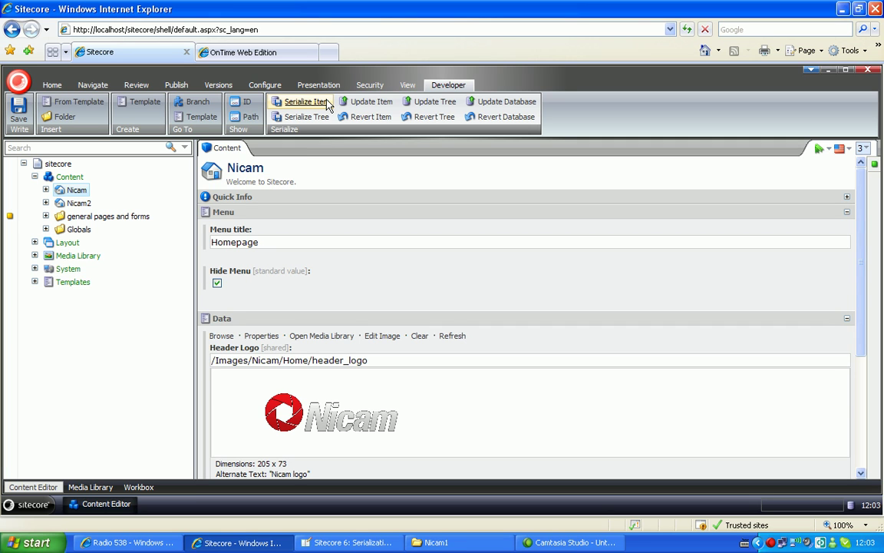
click(328, 103)
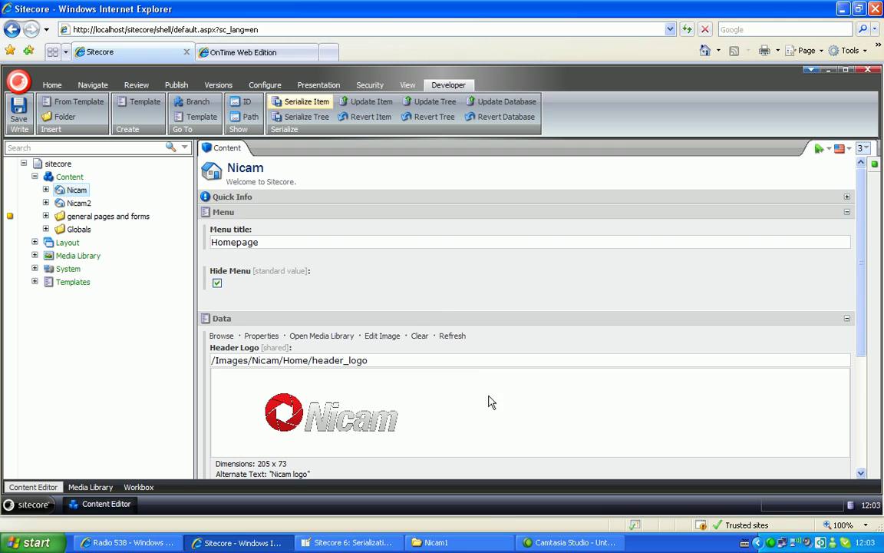
click(476, 545)
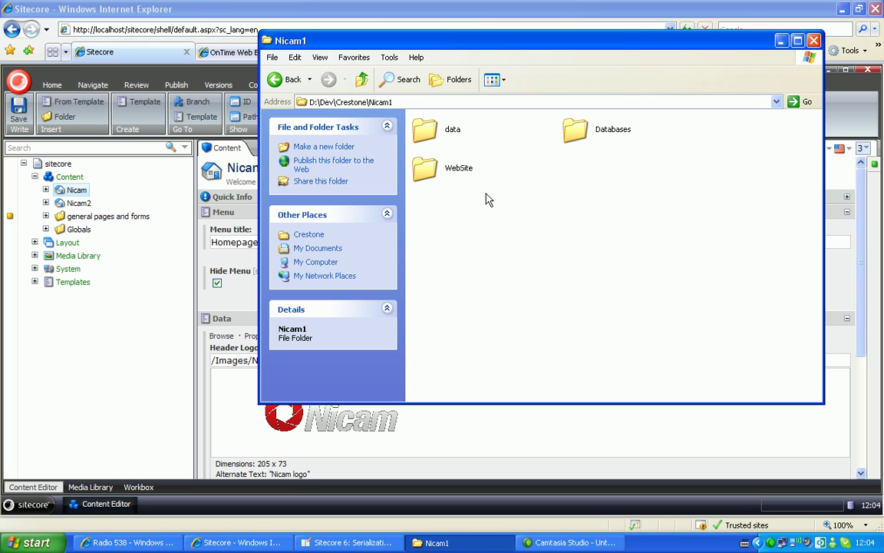
Step: Browse to data\serialization\master\sitecore\content and select the serialized Nicam.item file
double_click(430, 135)
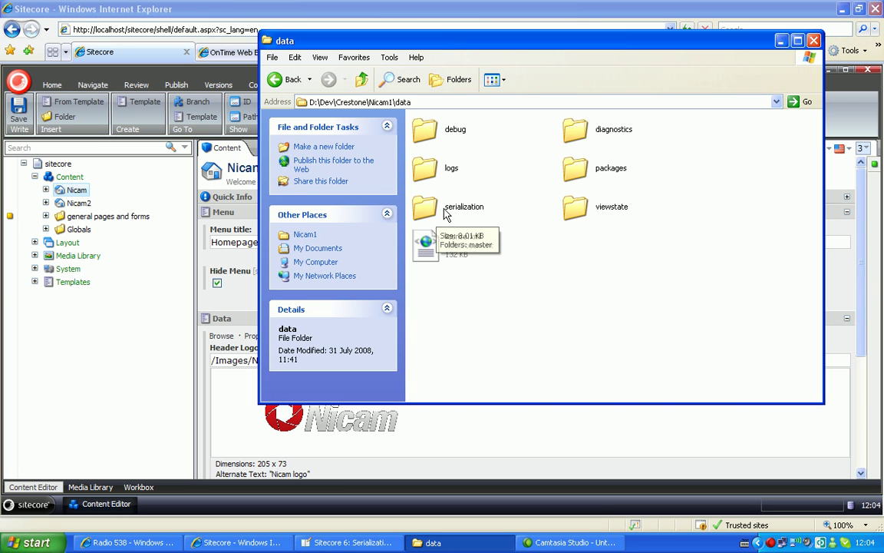
double_click(464, 209)
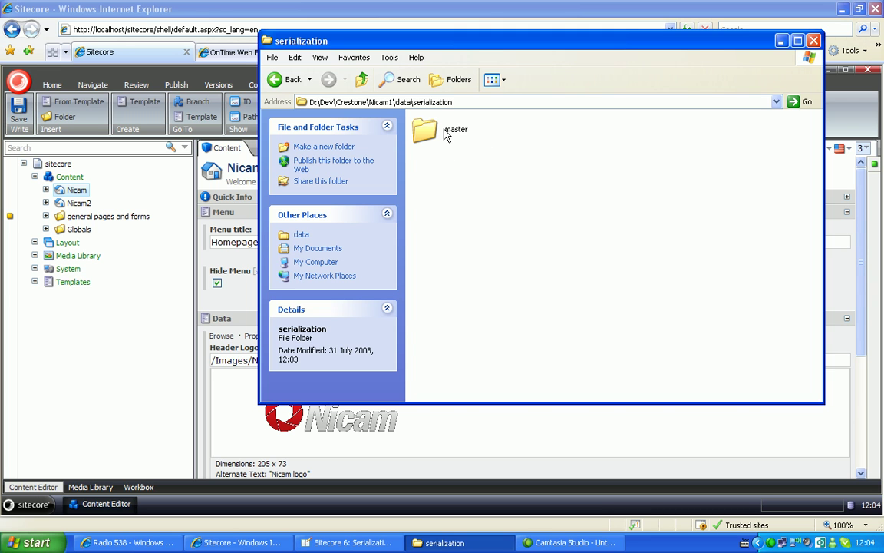
click(453, 136)
double_click(453, 136)
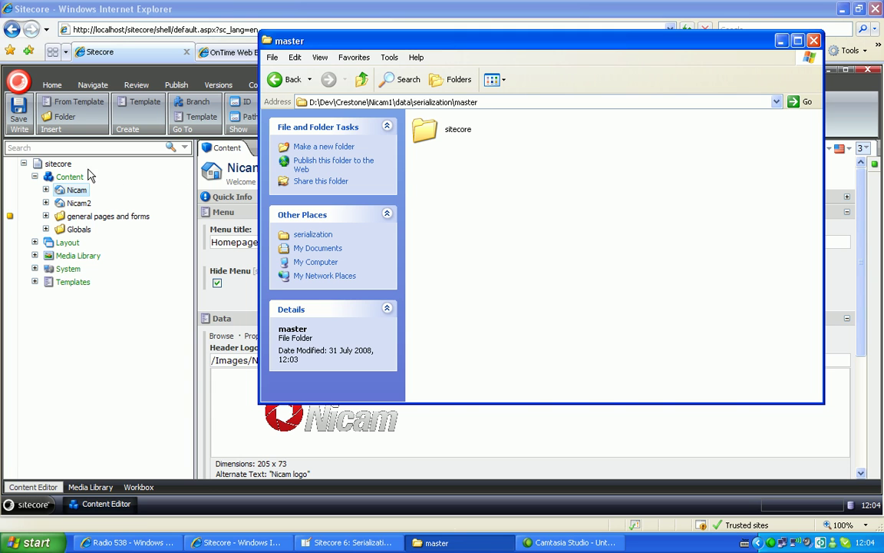
double_click(449, 132)
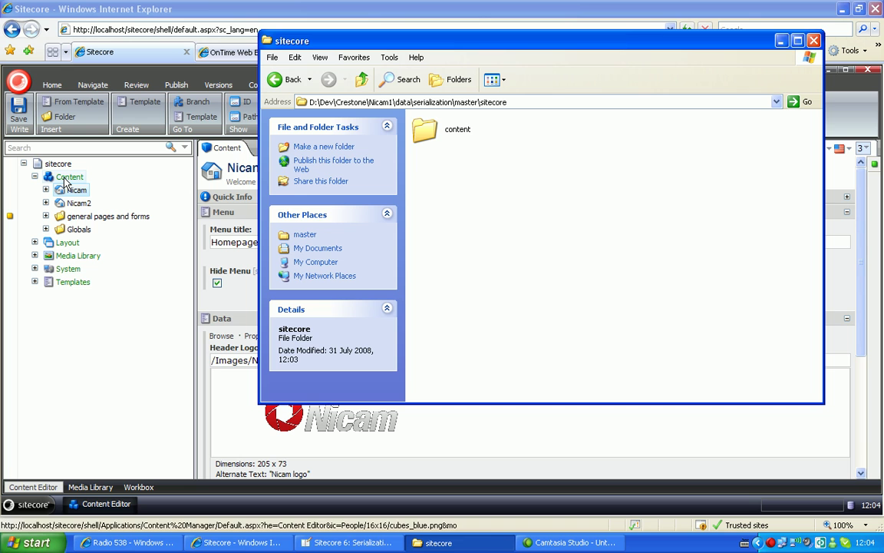
double_click(426, 132)
click(452, 132)
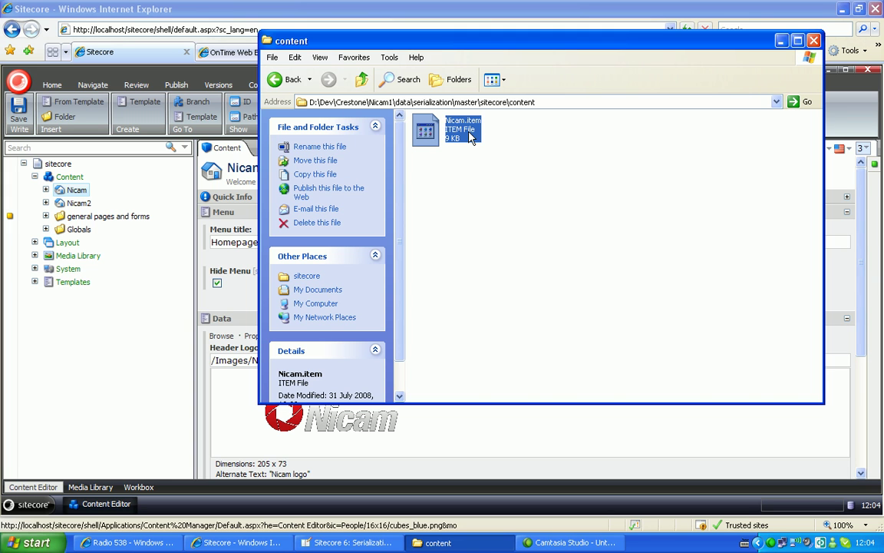
right_click(470, 131)
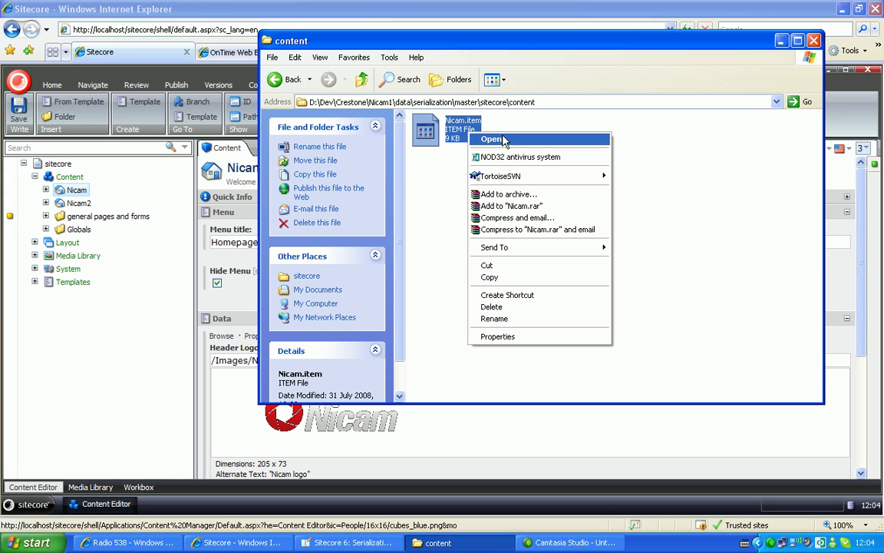
click(491, 139)
click(388, 314)
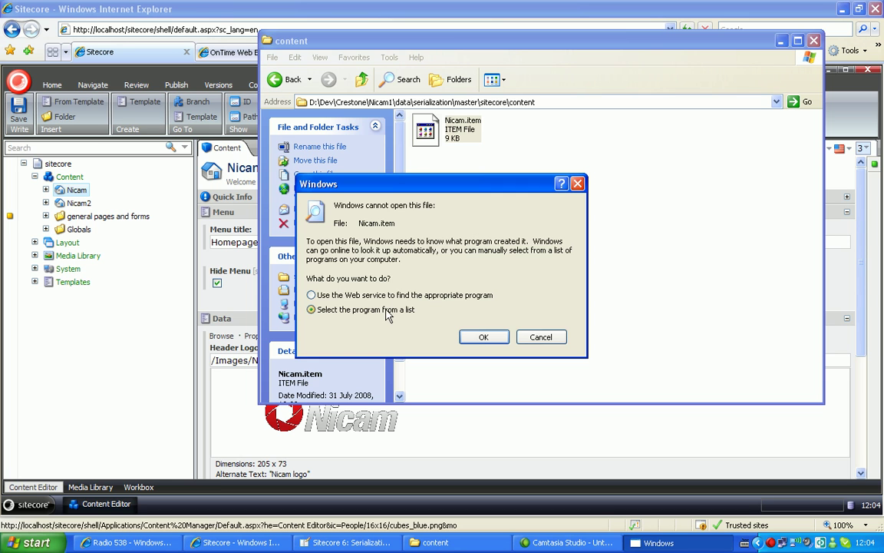
click(484, 340)
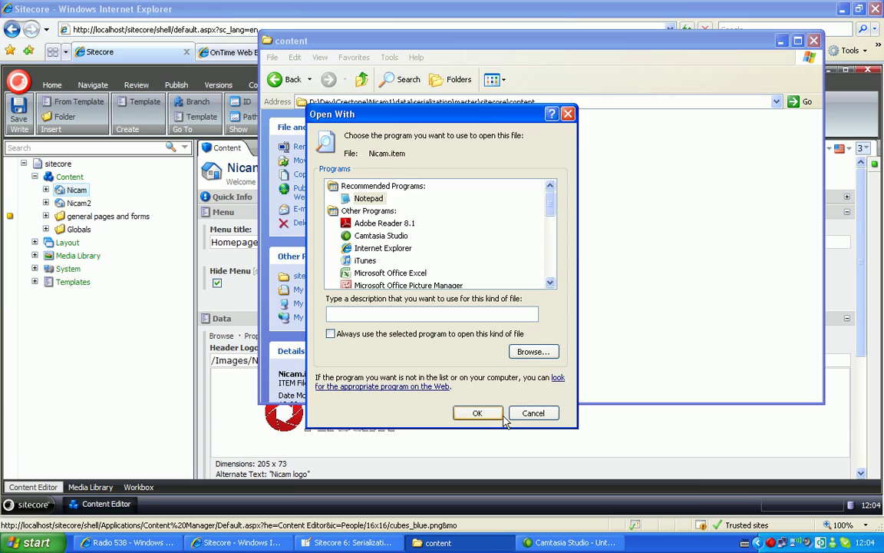
click(495, 413)
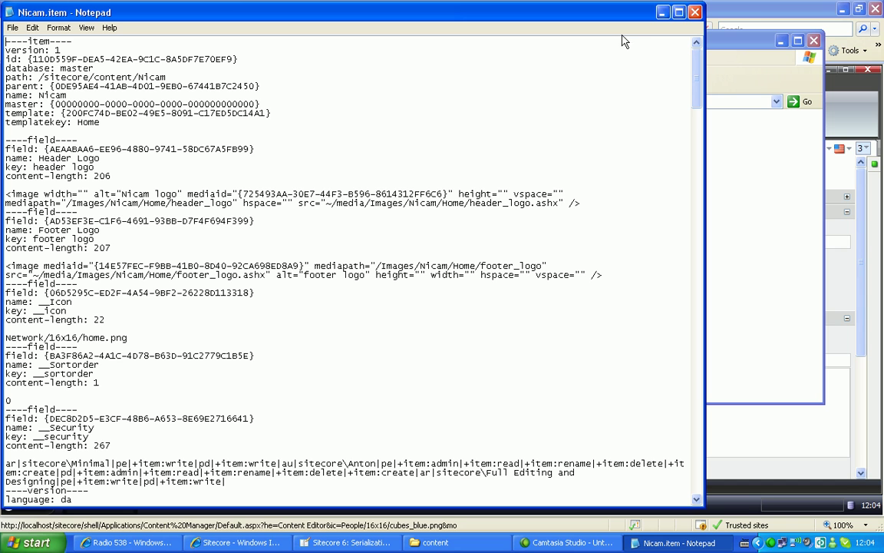
click(695, 12)
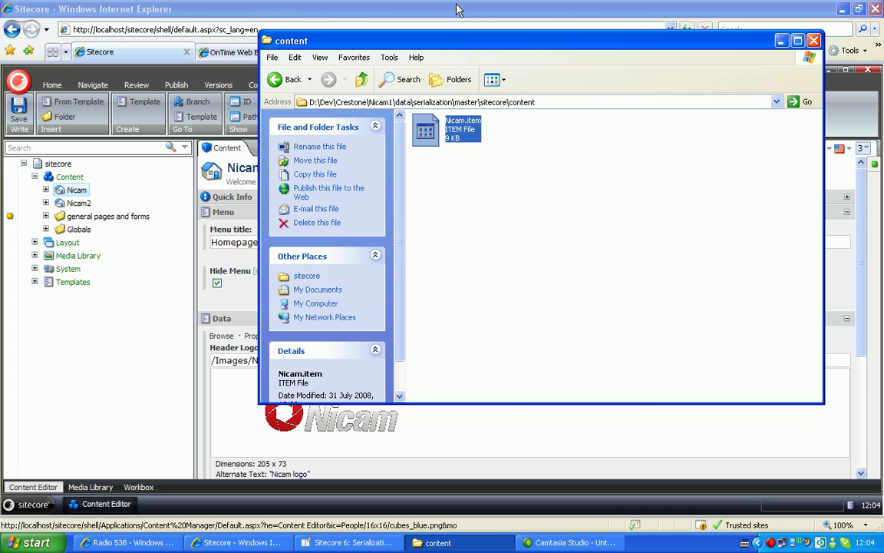
Step: Back in Sitecore, serialize the whole Nicam tree and view all serialization messages
click(257, 8)
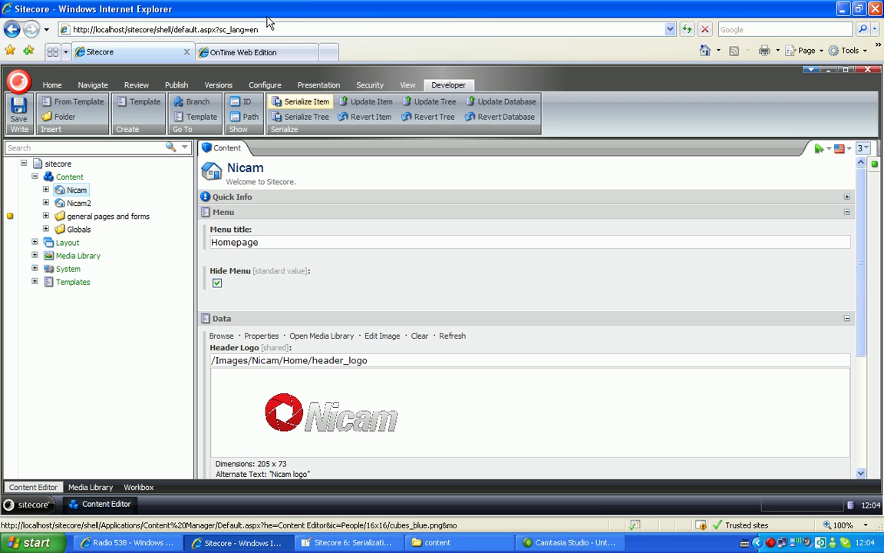
click(307, 119)
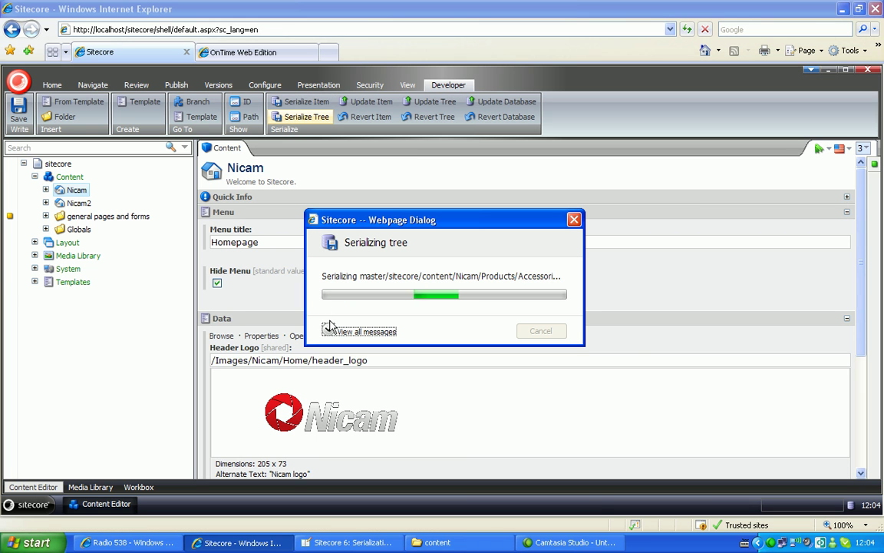
click(329, 330)
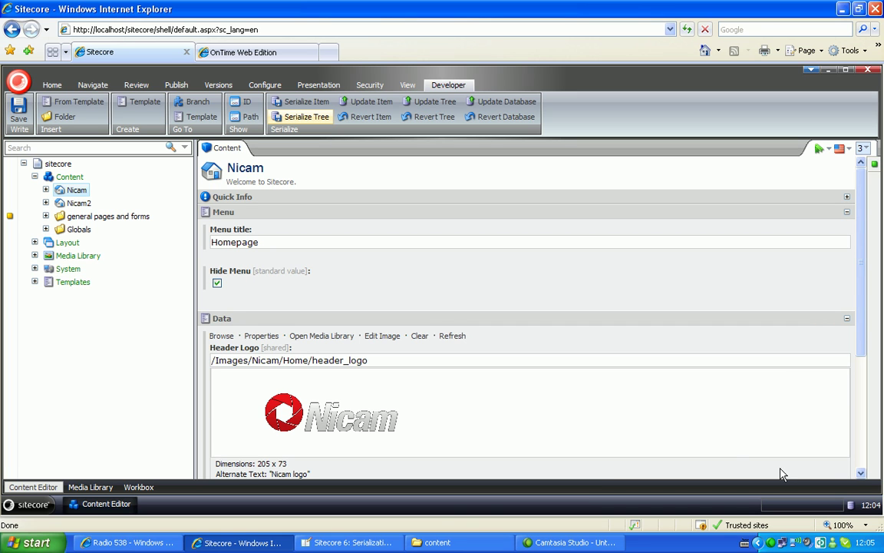
Step: Open the new Nicam folder under content and scroll through its subfolders and .item files
click(436, 544)
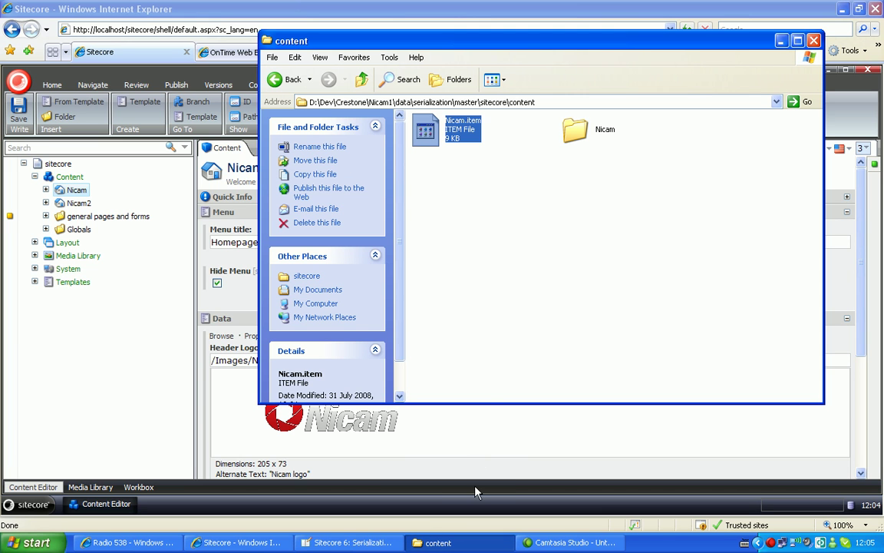
click(654, 251)
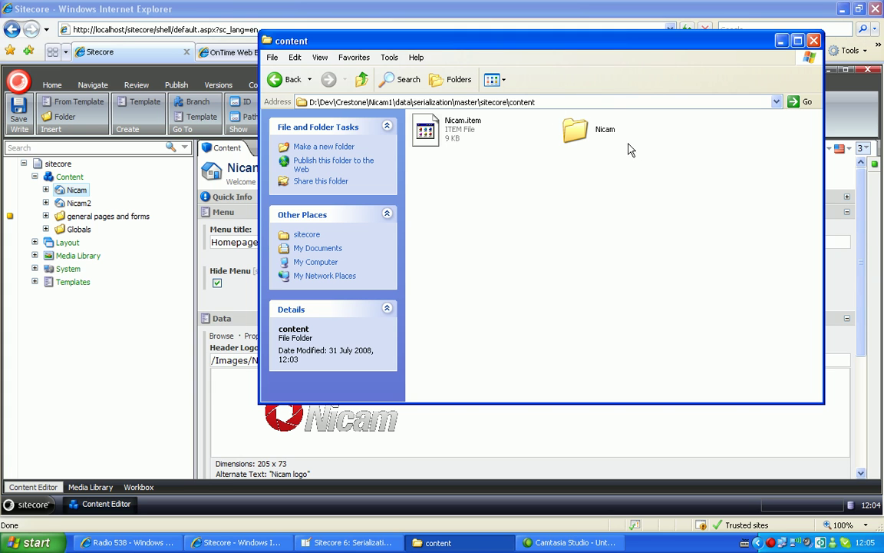
double_click(605, 133)
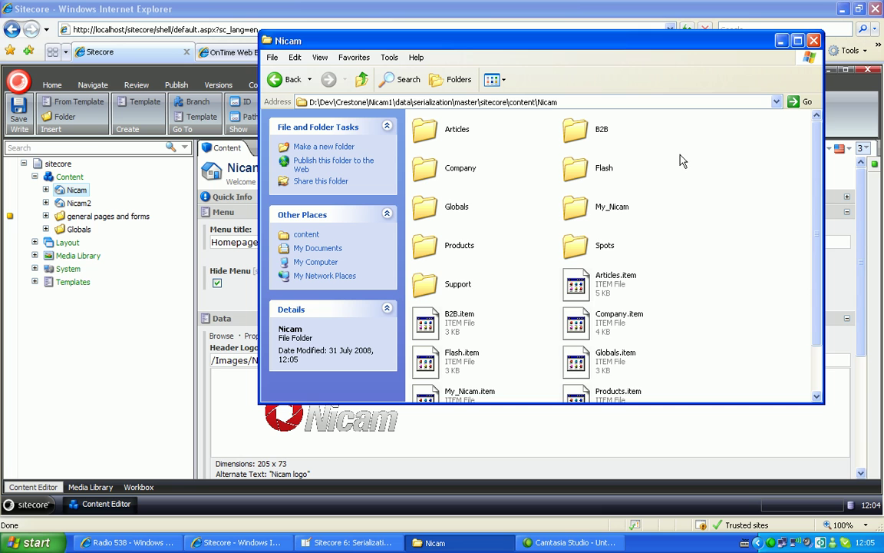
scroll(684, 184, down, 3)
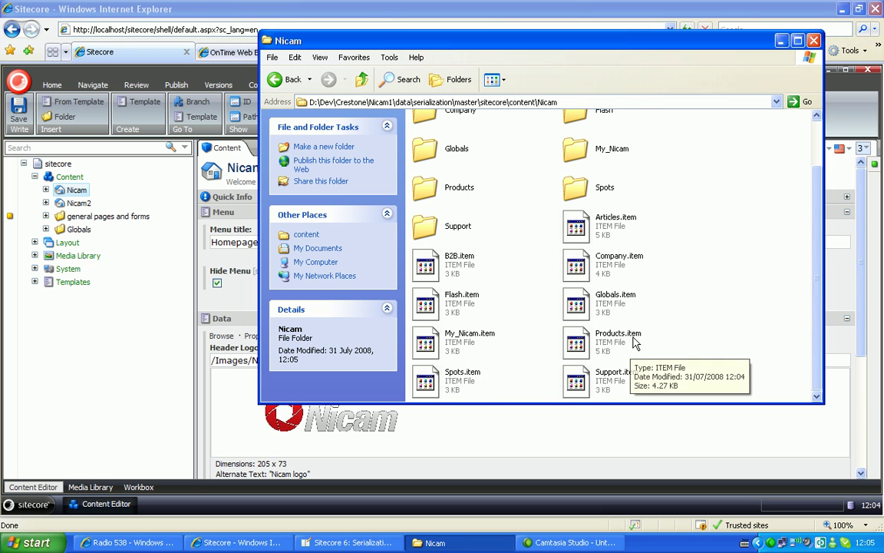
scroll(605, 322, up, 3)
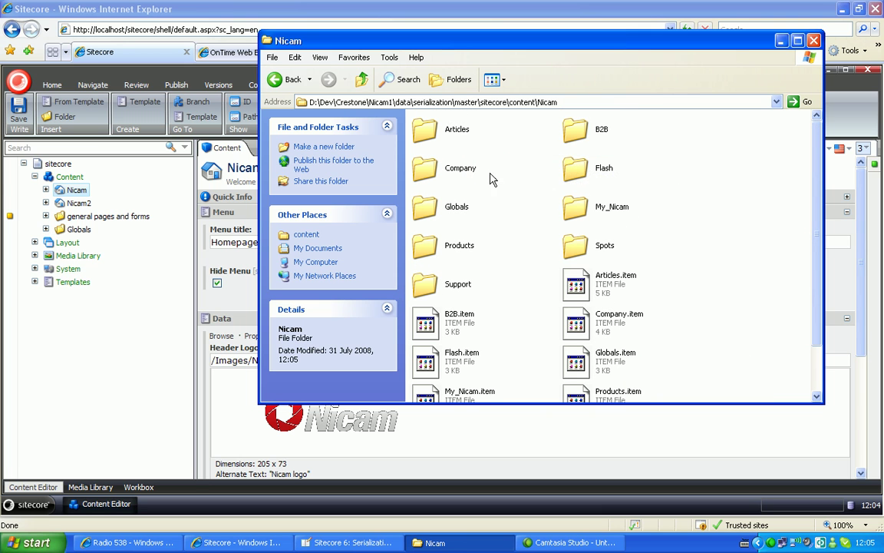
Step: Expand Nicam and Flash in Sitecore and open the matching Flash folder with Front Page Flash.item
click(46, 190)
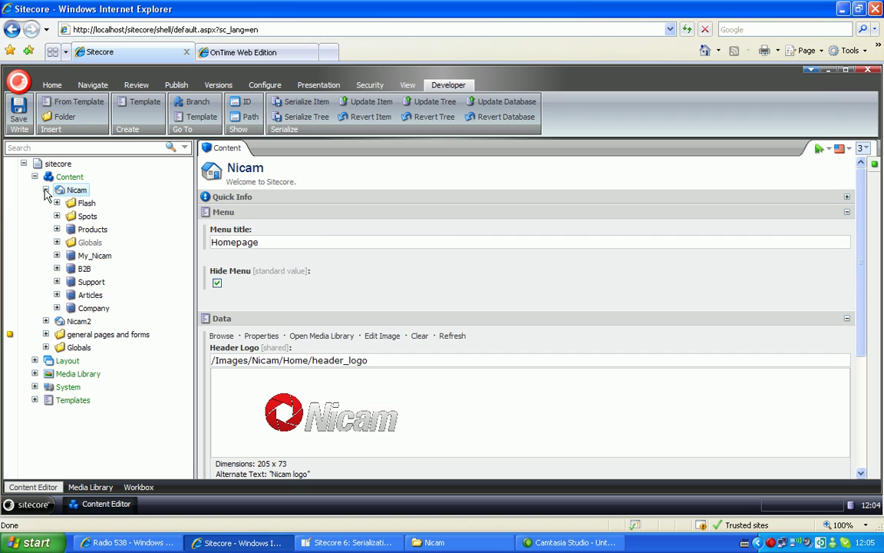
click(480, 542)
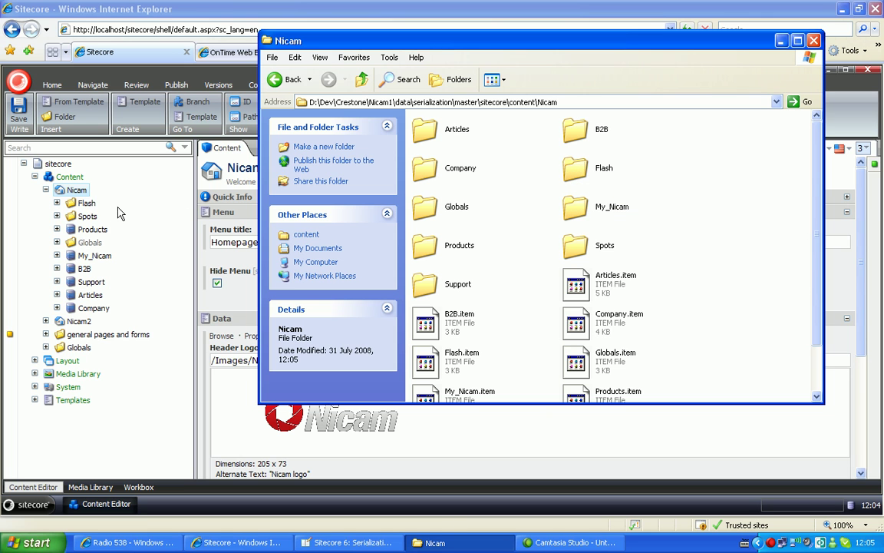
double_click(574, 171)
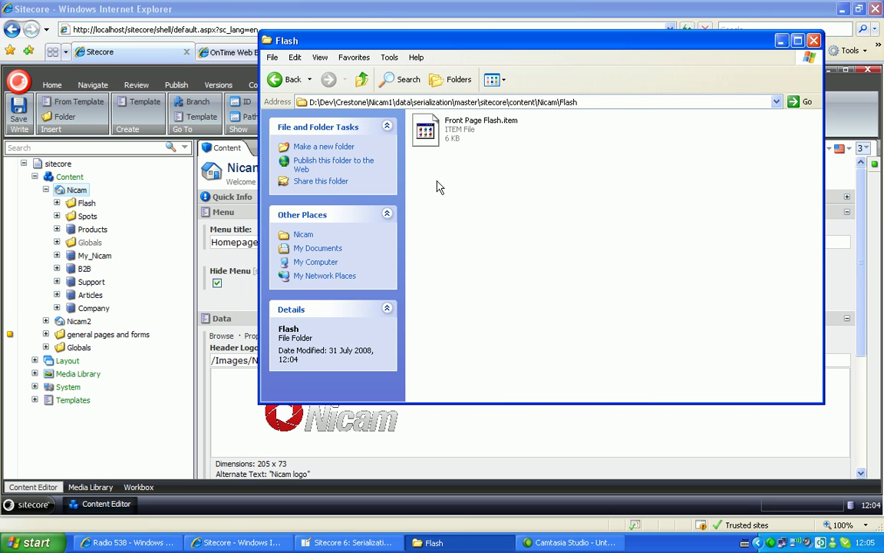
click(56, 203)
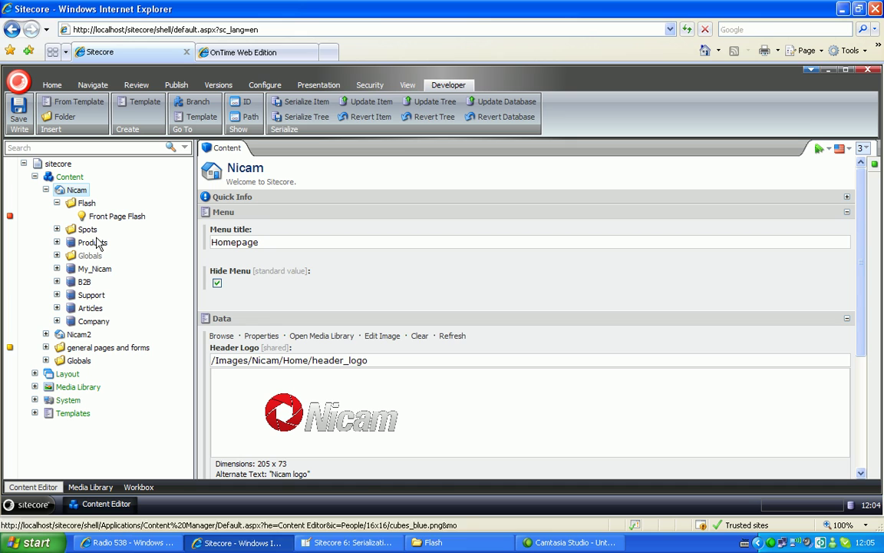
click(461, 548)
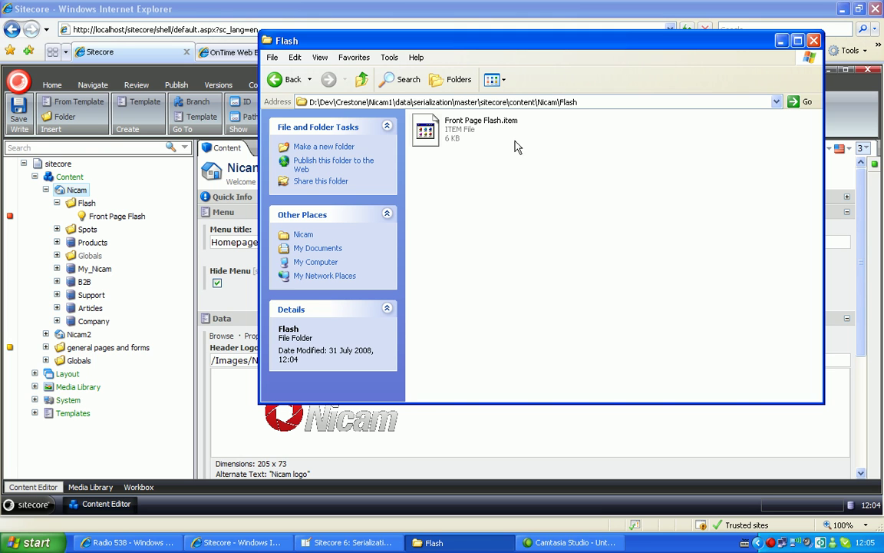
click(357, 7)
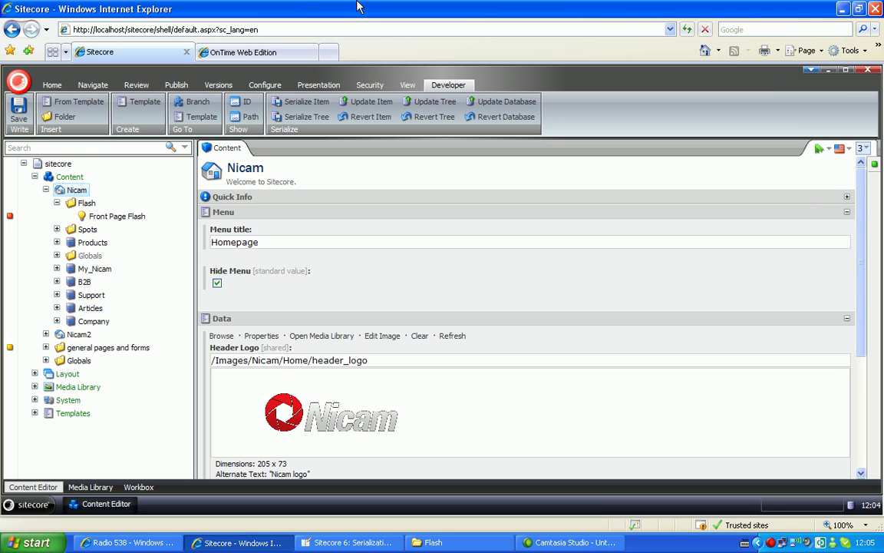
click(366, 126)
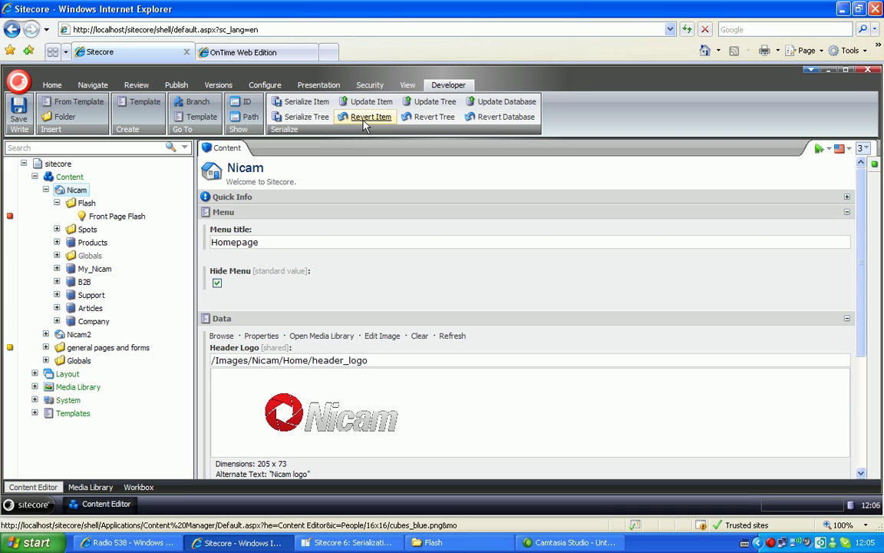